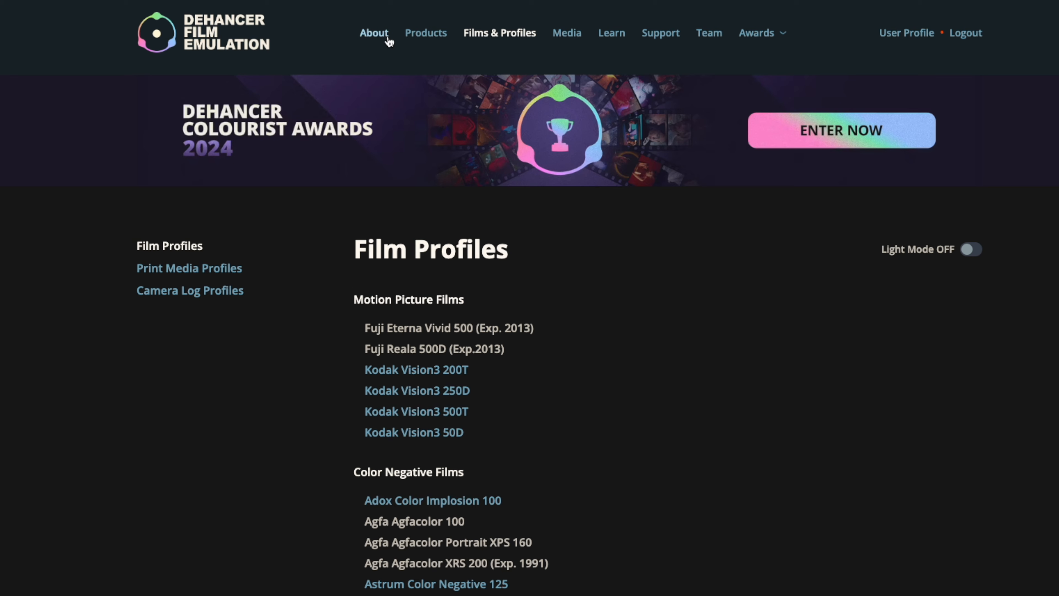
Step: Open the About page and examine the film profiles with Push/Pull and the Film Profiles in action examples
click(374, 32)
scroll(258, 325, down, 4)
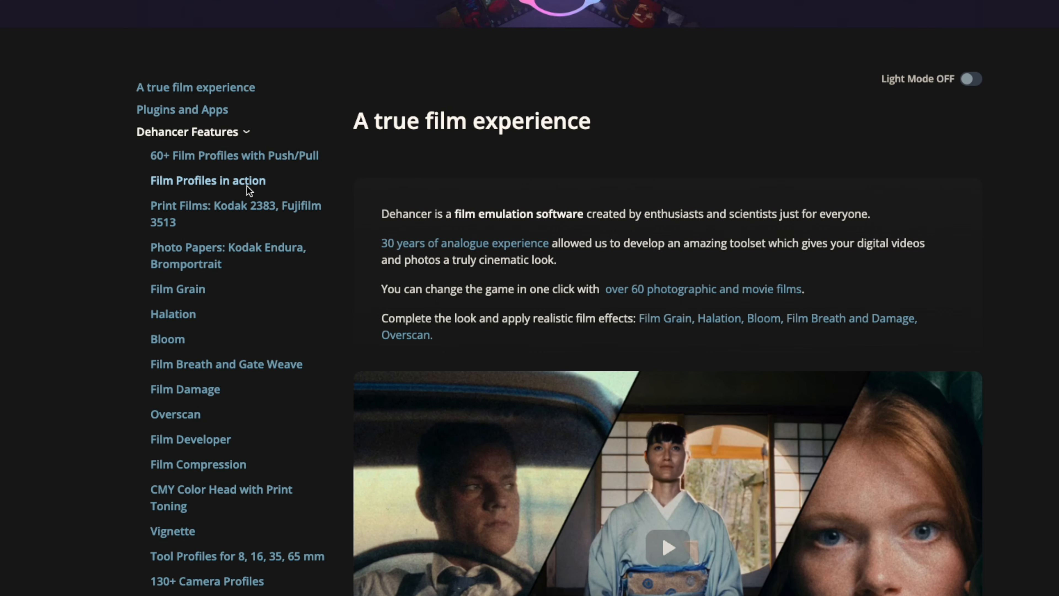
click(247, 184)
scroll(956, 329, up, 10)
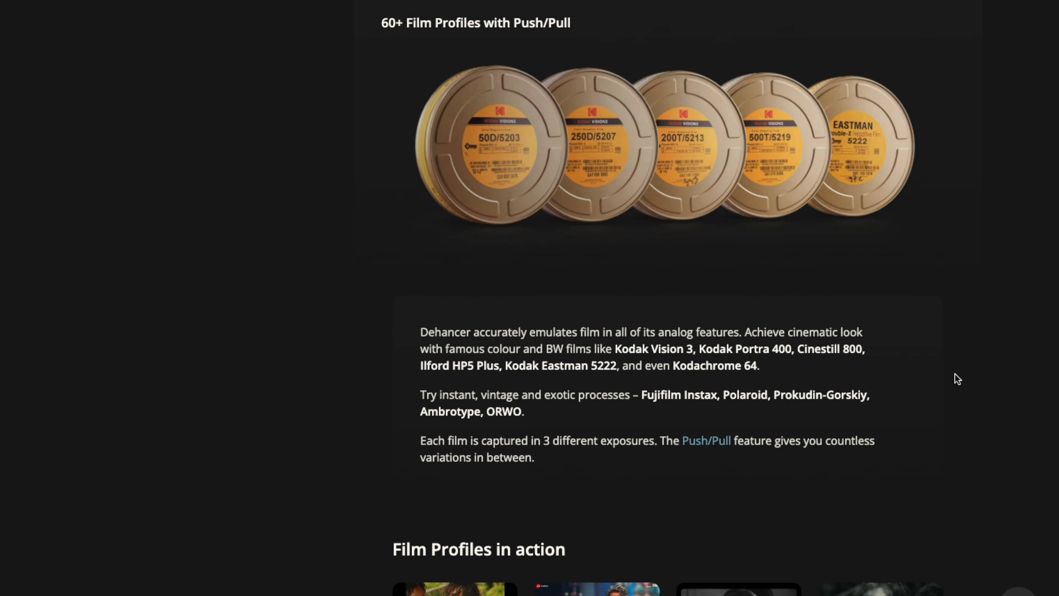
scroll(954, 373, down, 15)
scroll(952, 374, up, 9)
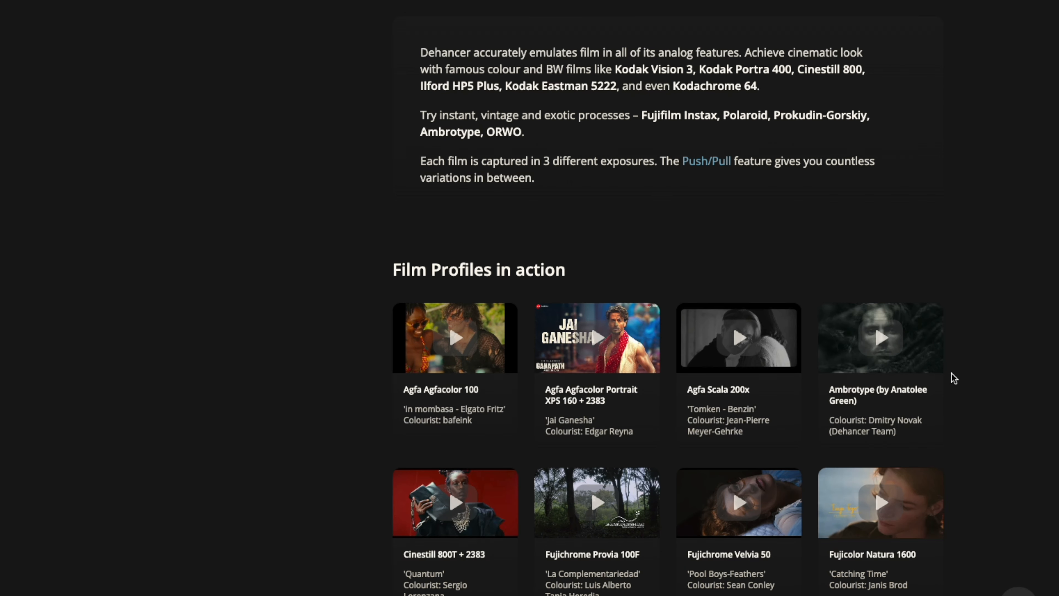
scroll(992, 421, down, 20)
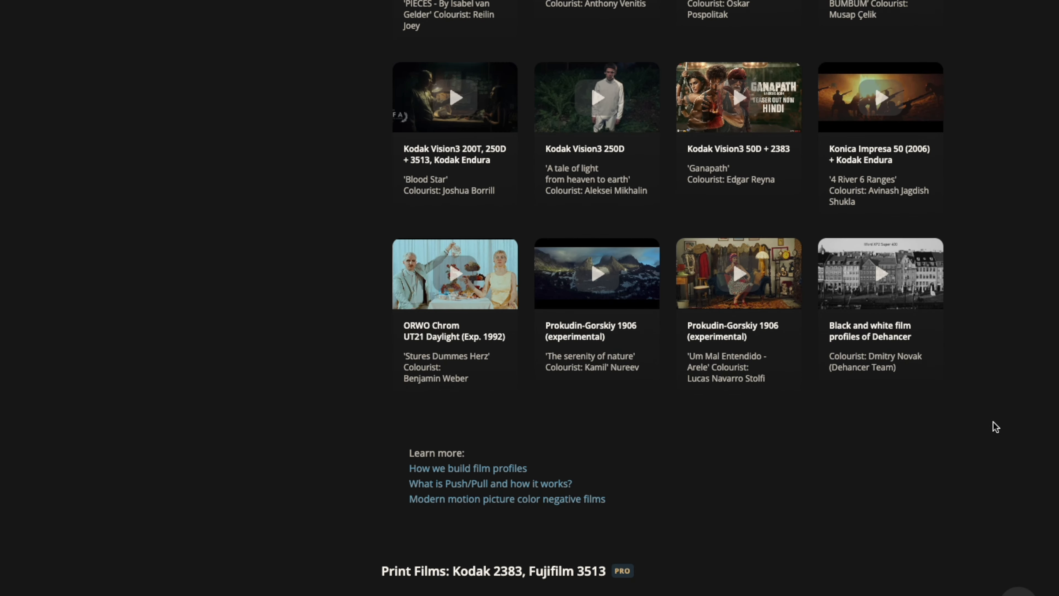
Step: Open the article "How we build film profiles" and skim its summary of key features
click(455, 469)
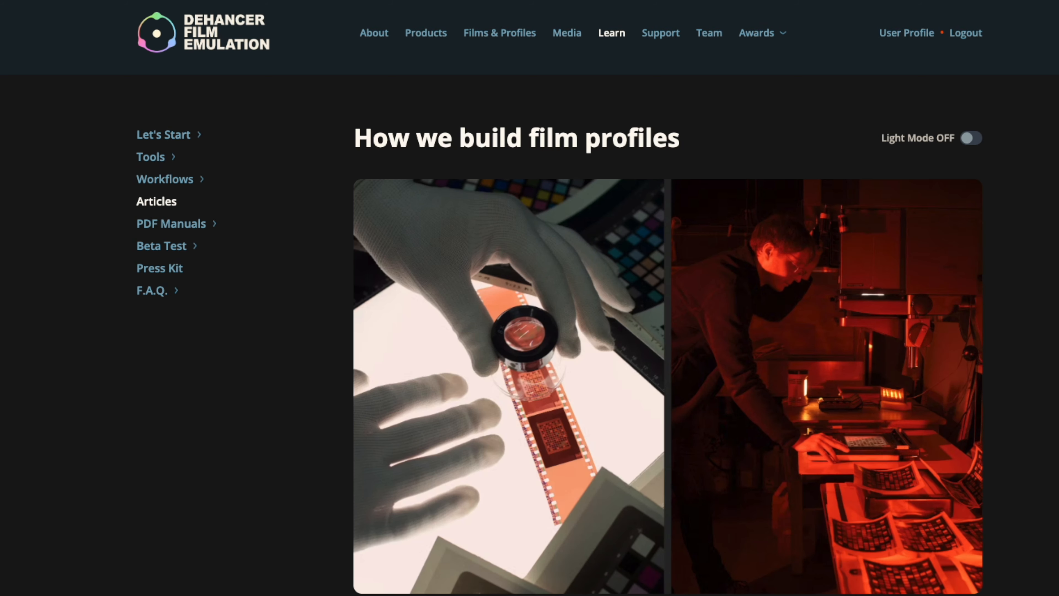
scroll(667, 298, down, 10)
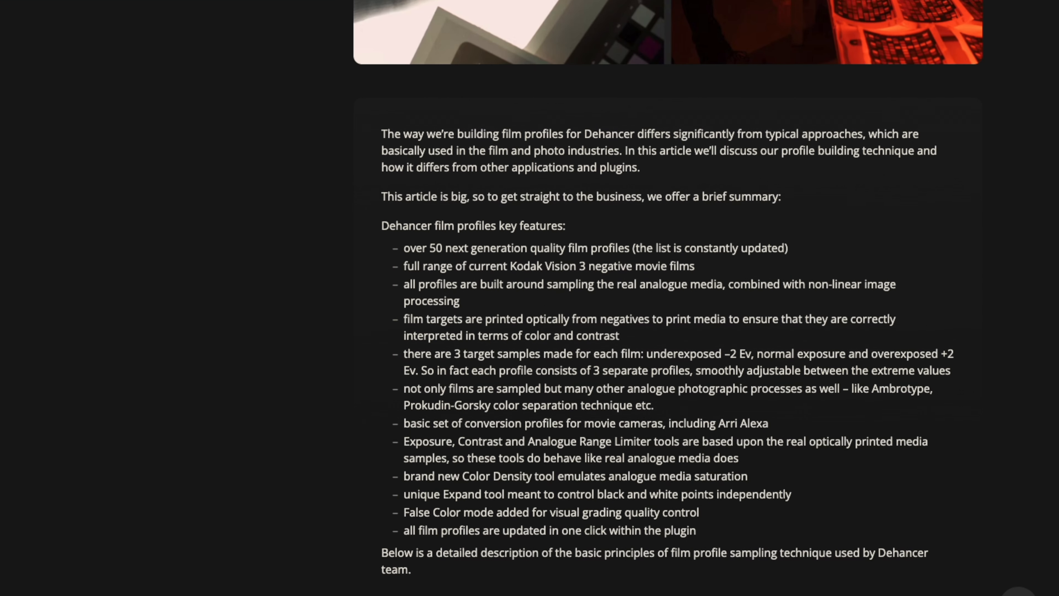
scroll(667, 298, up, 10)
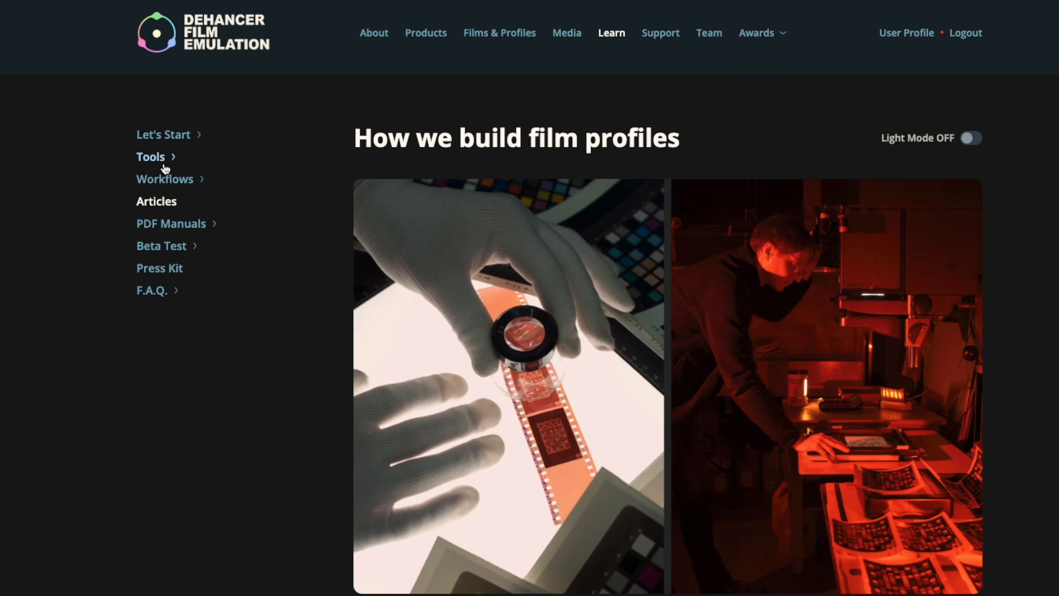
Step: Look through the Input & Camera Profiles, Film Developer and Film Compression tool guides
click(173, 158)
click(203, 182)
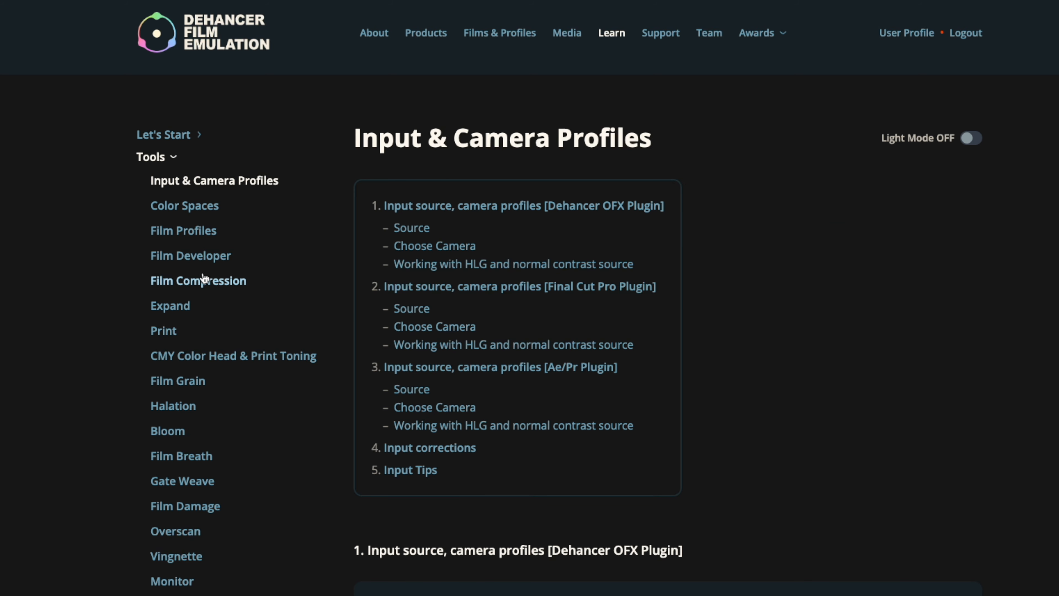
click(206, 257)
scroll(211, 290, down, 3)
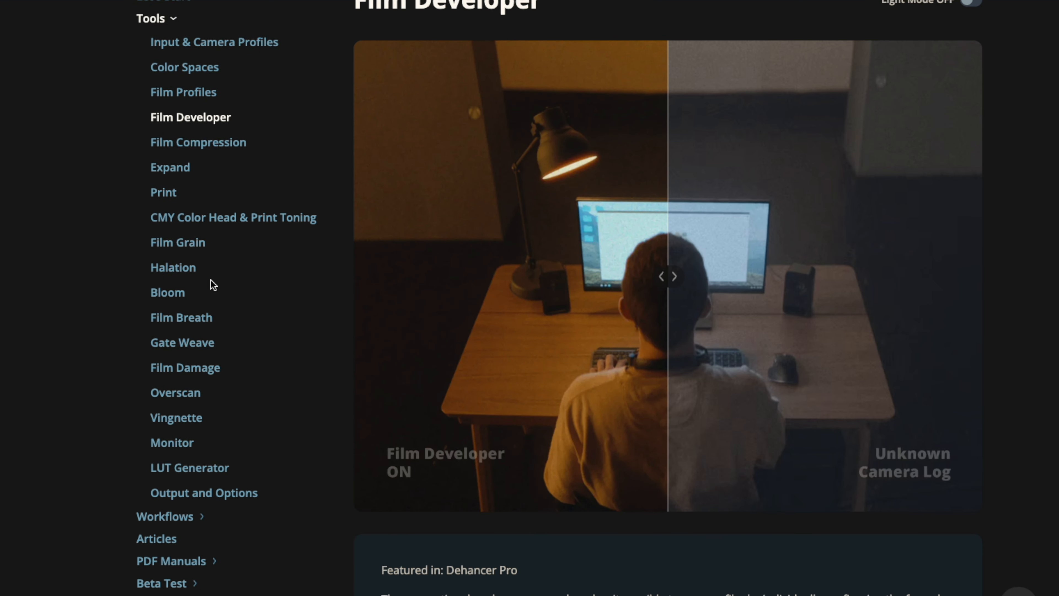
click(239, 147)
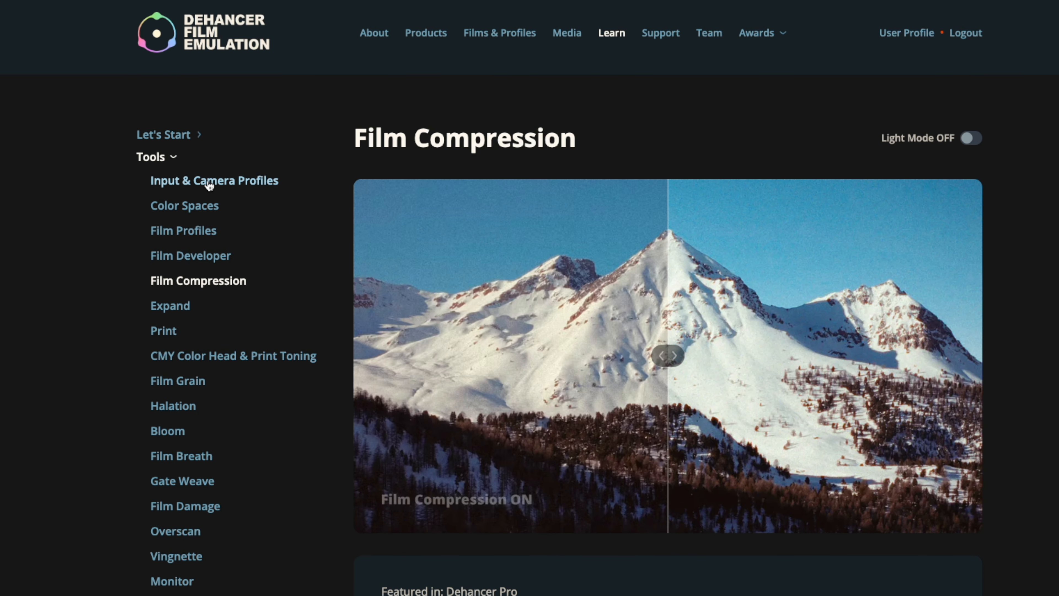
Step: Look at the tool guides from Expand through CMY Color Head & Print Toning and Film Grain to Halation
click(171, 315)
click(173, 354)
click(174, 381)
click(175, 407)
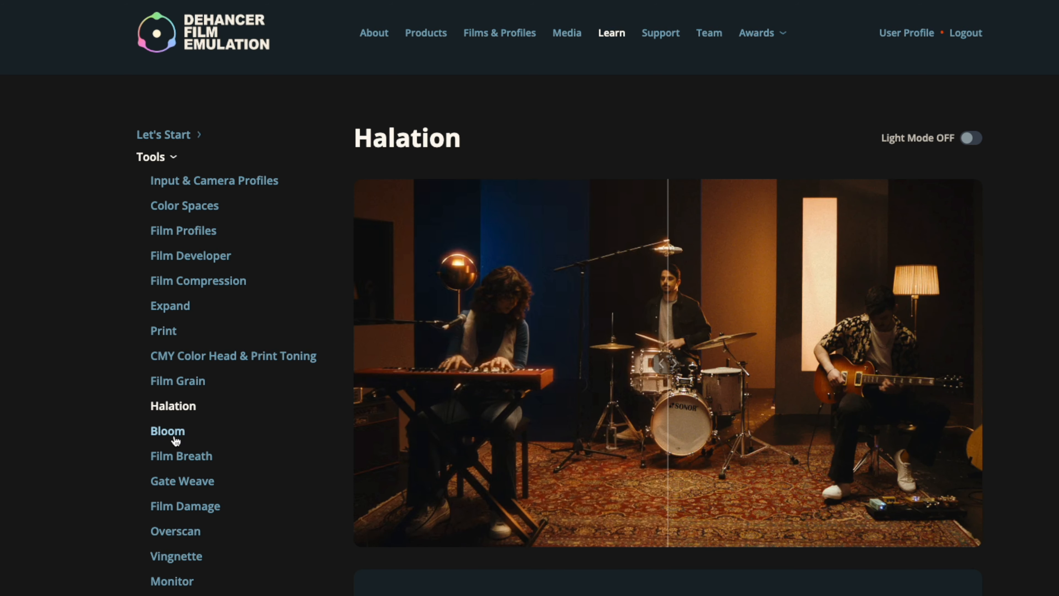
Step: Look through the tool guides from Bloom and Film Breath through Gate Weave, Film Damage, Overscan and Vignette to Monitor
click(176, 432)
click(178, 456)
click(177, 438)
click(176, 457)
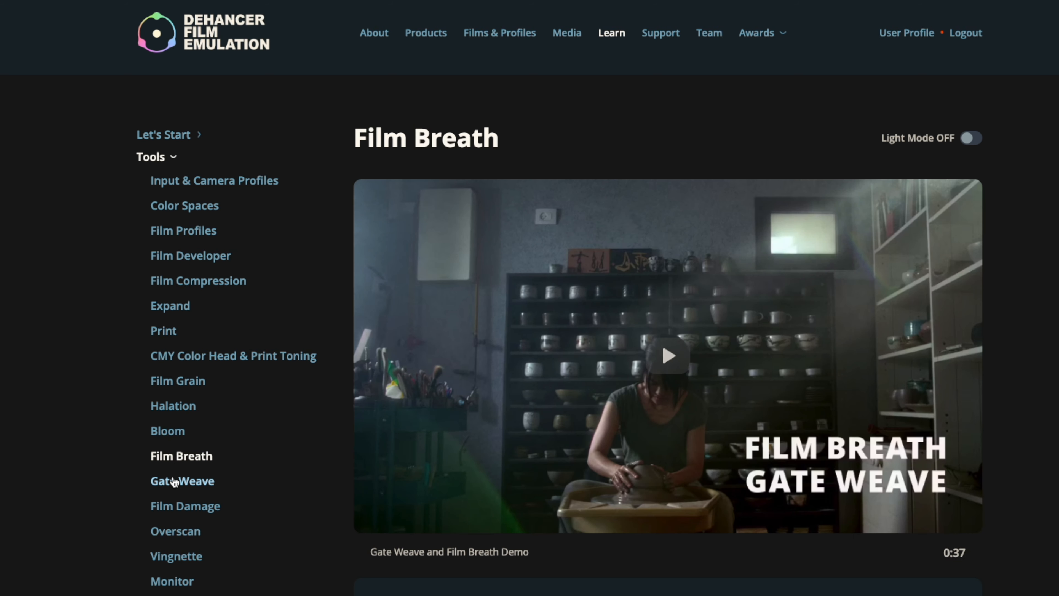
click(174, 482)
click(176, 507)
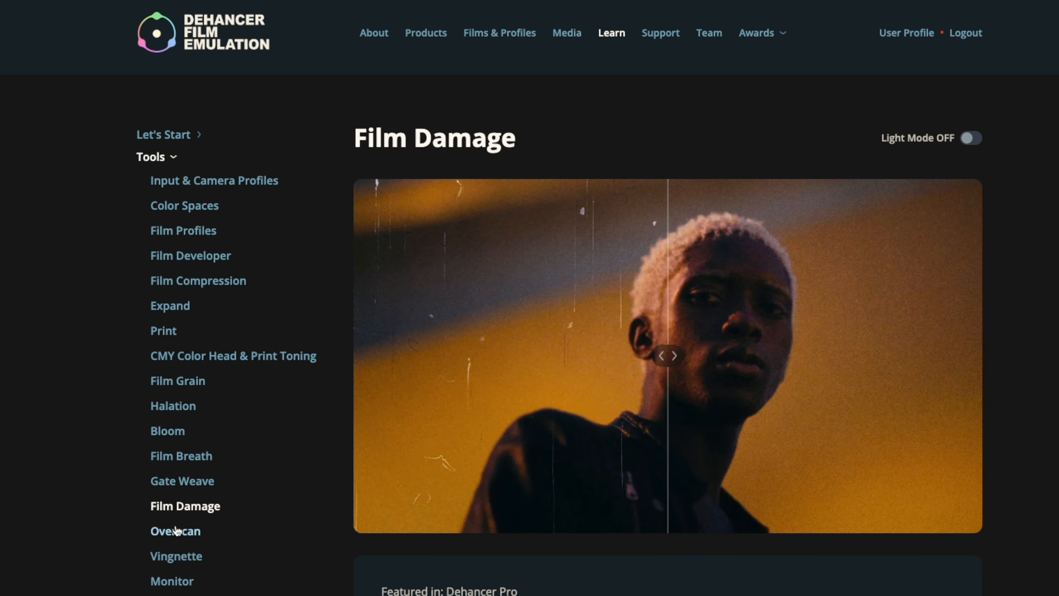
click(178, 534)
click(183, 561)
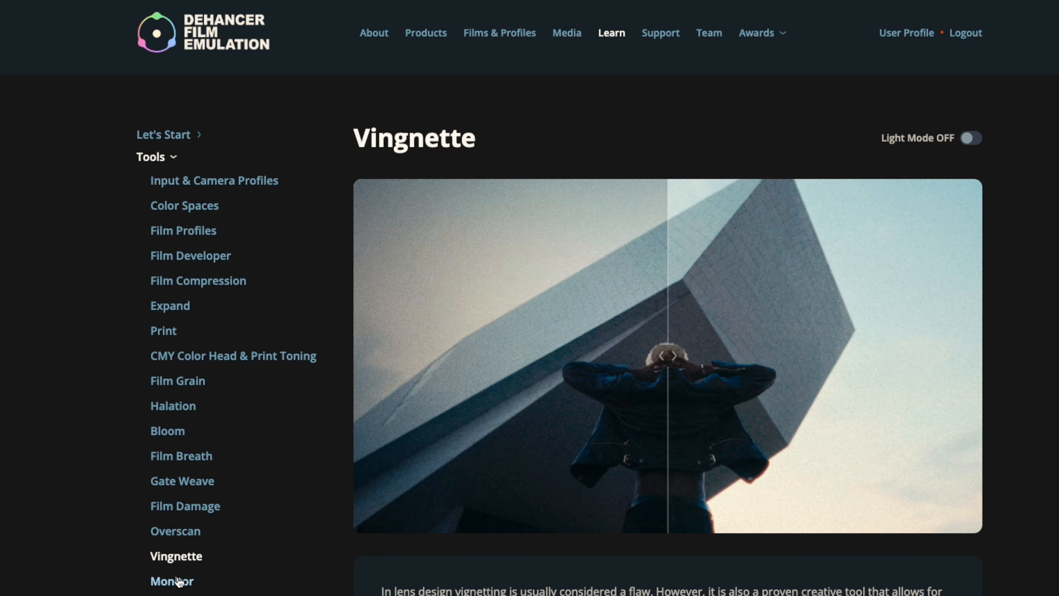
click(178, 581)
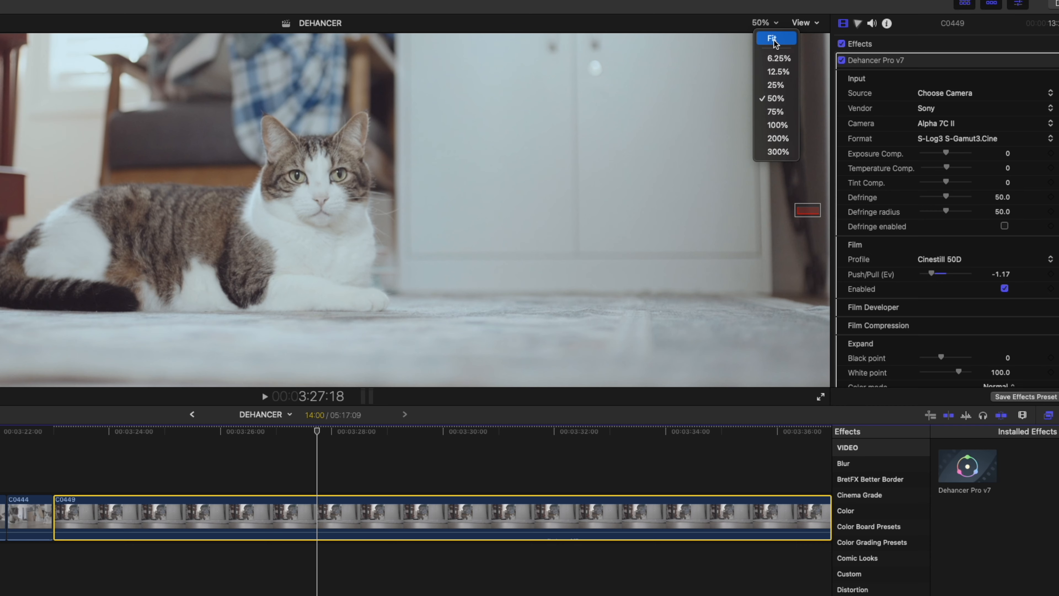
Step: In Final Cut Pro, fit the preview to the viewer and try Cinestill 800T as the Dehancer film profile
click(777, 38)
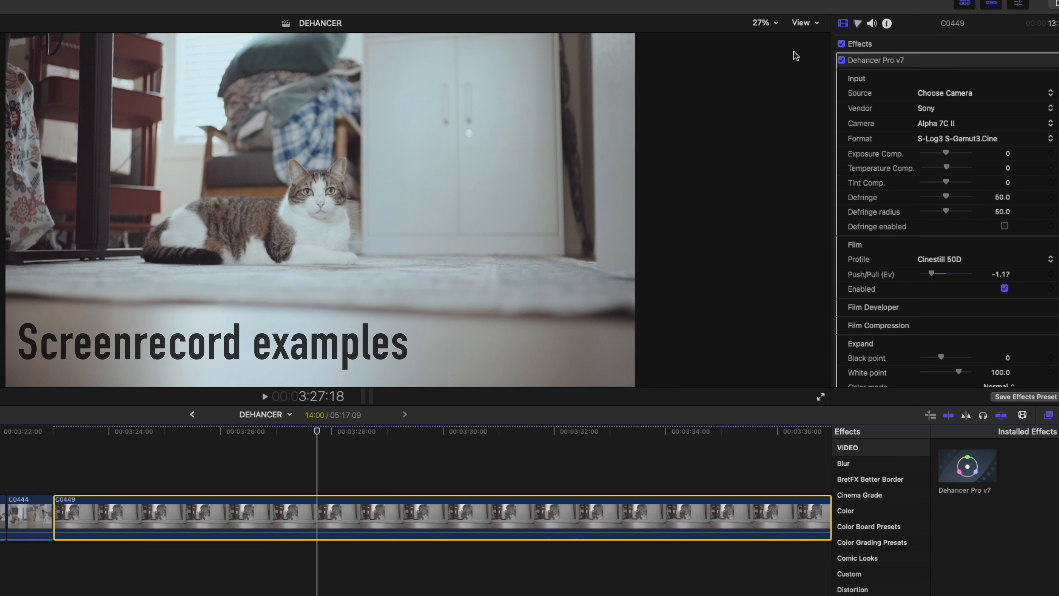
mouse_move(932, 274)
mouse_down()
mouse_move(921, 274)
mouse_move(959, 274)
mouse_move(895, 272)
mouse_move(993, 286)
mouse_move(904, 287)
mouse_move(943, 279)
mouse_up()
click(1005, 288)
click(955, 259)
click(957, 273)
Step: Try the Fuji Eterna Vivid 500 (Exp. 2013) film profile at different Push/Pull values, down to -2.0
click(959, 260)
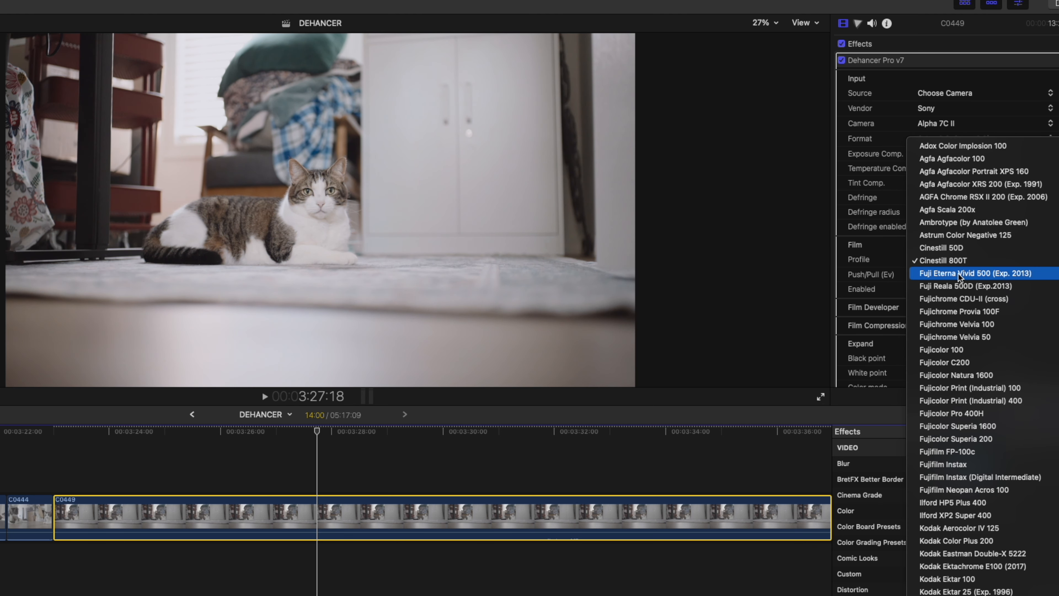
click(945, 274)
drag(945, 274, 974, 280)
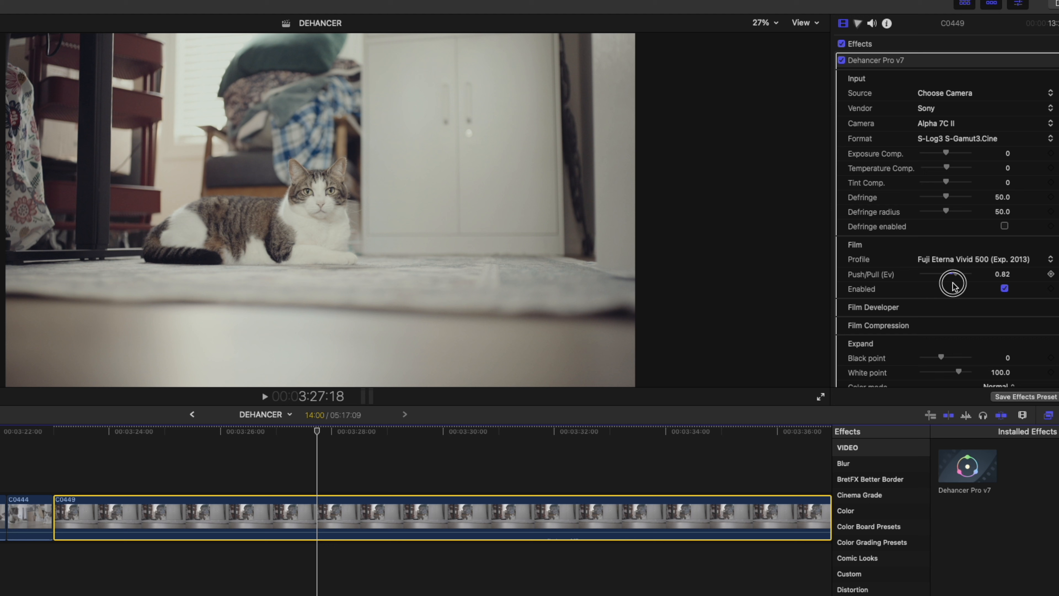
drag(953, 283, 900, 282)
Step: Try the Fuji Reala 500D (Exp.2013) film profile with Push/Pull at -1.54
click(949, 262)
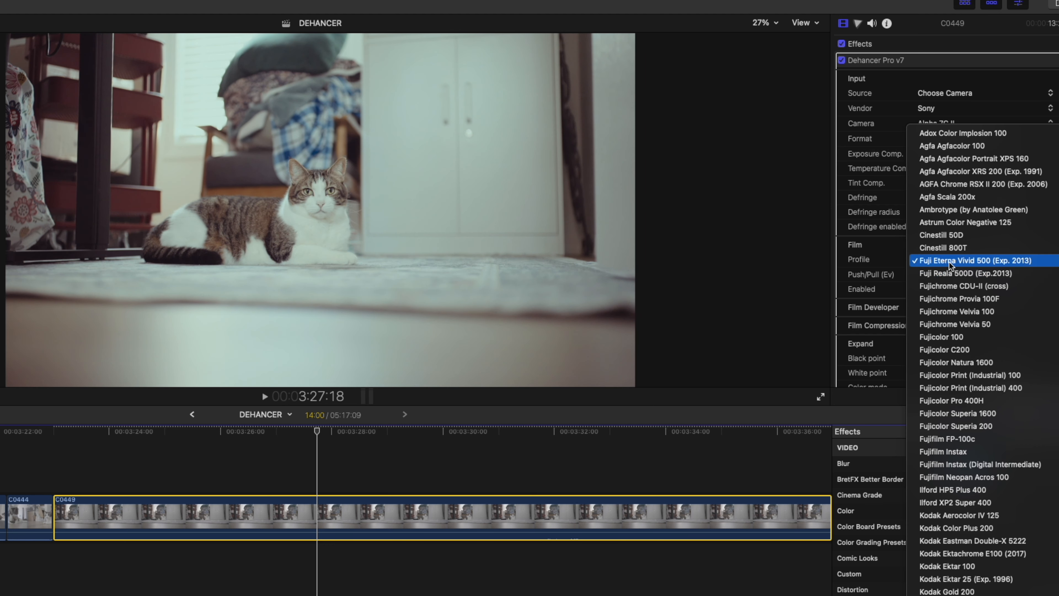
click(951, 273)
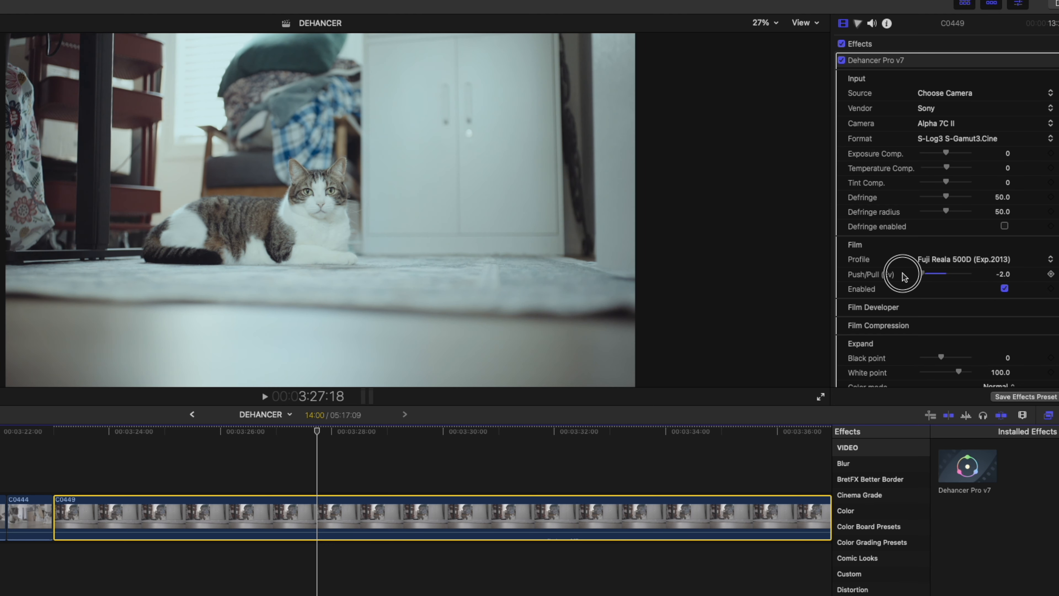
drag(903, 276, 945, 273)
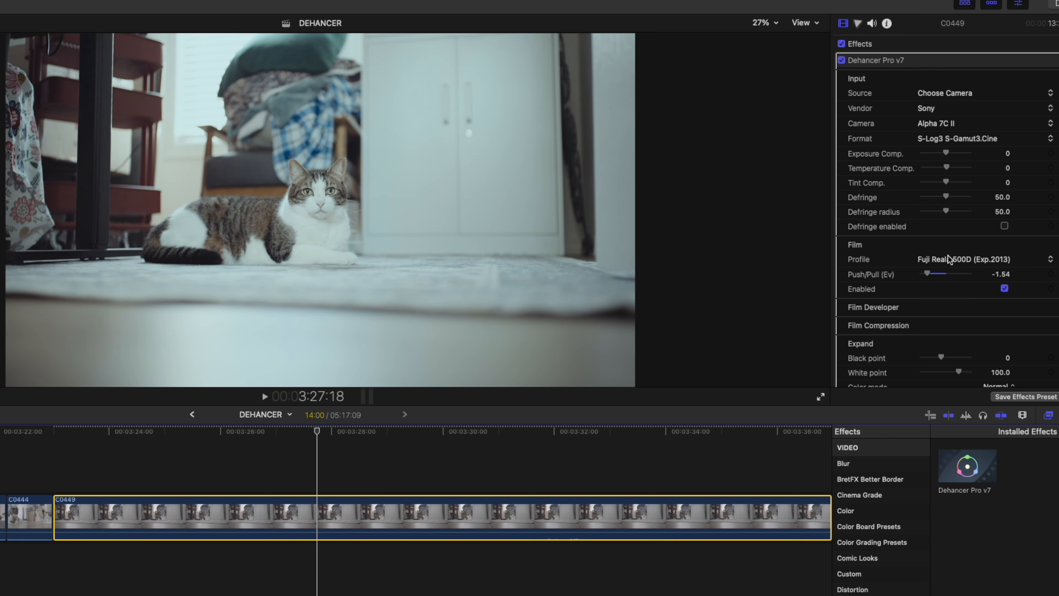
Step: Change the film profile to Kodak Portra 800
click(949, 259)
click(983, 286)
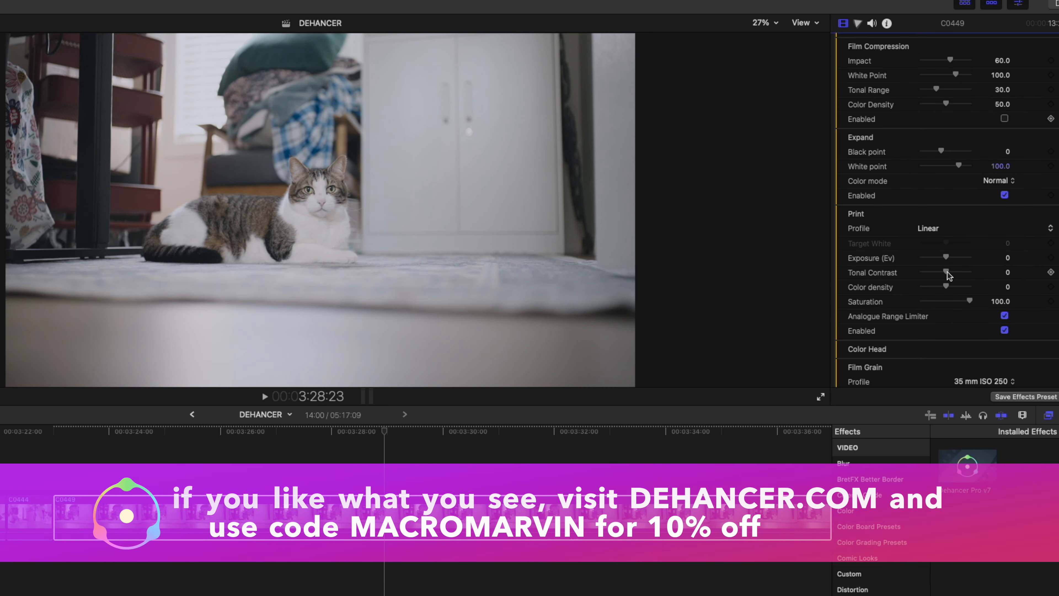
Step: Try the Kodak Endura Glossy Paper print profile and return the print profile to Linear
click(946, 229)
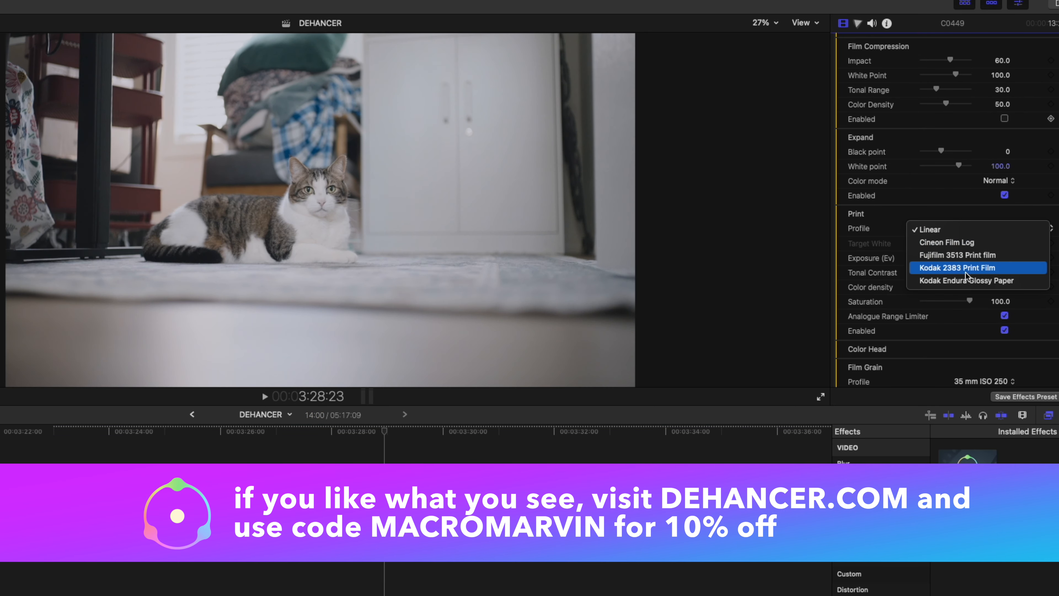
click(970, 285)
click(943, 230)
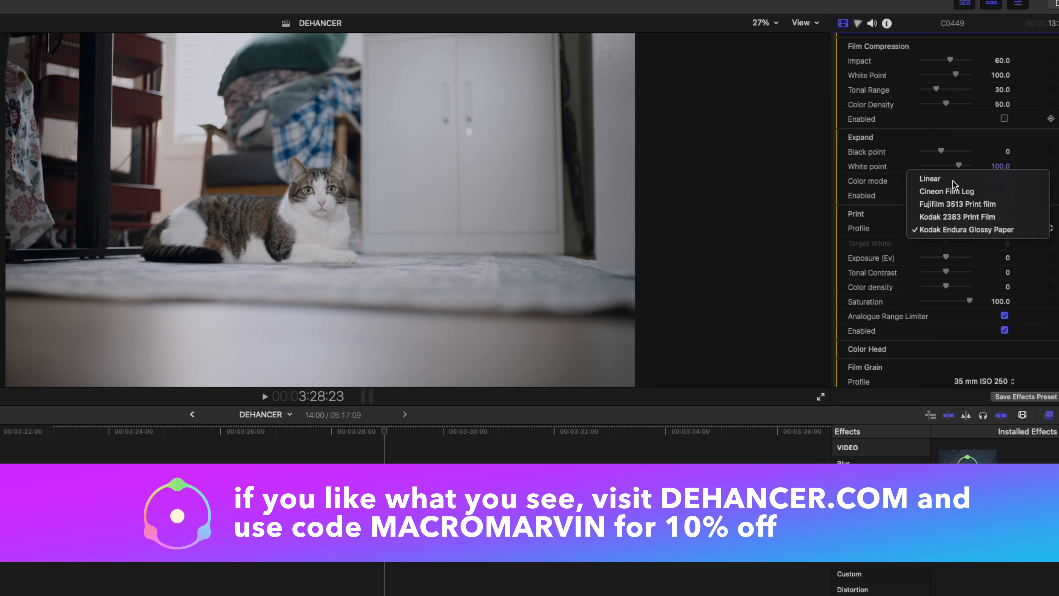
click(955, 180)
Step: Set Push/Pull to 0.05 and enable Film Developer with Contrast Boost 38, Gamma Correction -1 and Color Boost 26
scroll(966, 265, down, 3)
scroll(966, 266, up, 5)
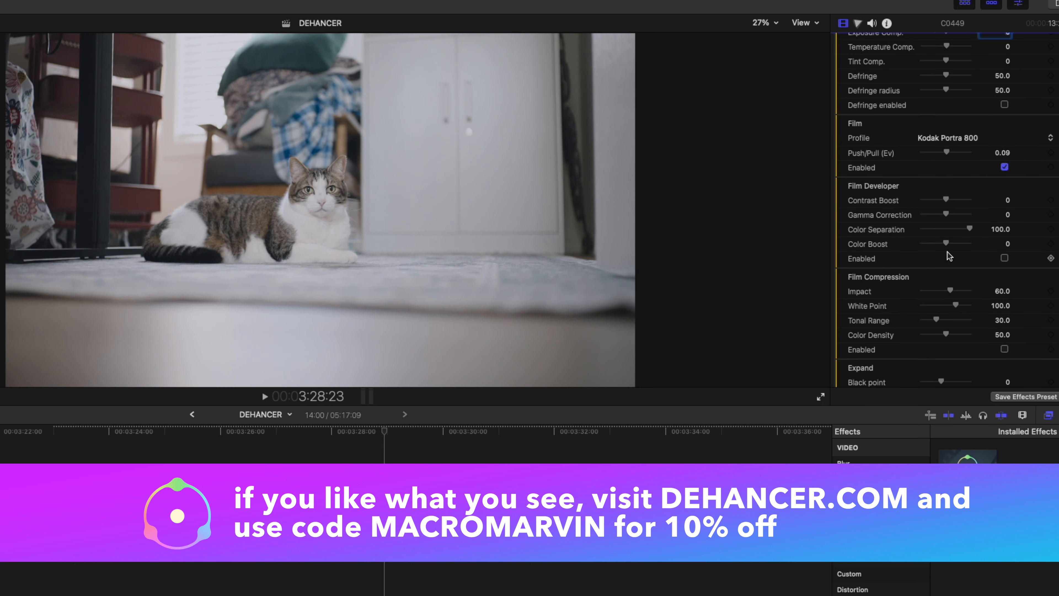
drag(947, 154, 955, 251)
scroll(945, 196, down, 1)
click(1005, 251)
Step: Enlarge the preview to 50% and toggle Film Developer off and on to compare its effect, leaving it enabled
click(764, 22)
click(782, 104)
click(1007, 251)
click(1006, 251)
click(1006, 252)
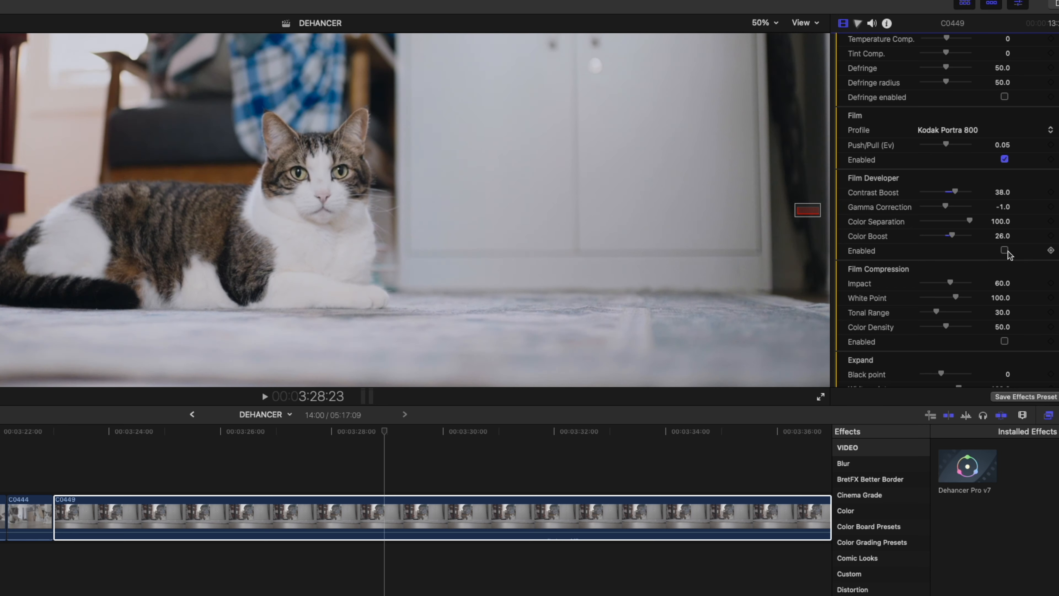
click(1006, 251)
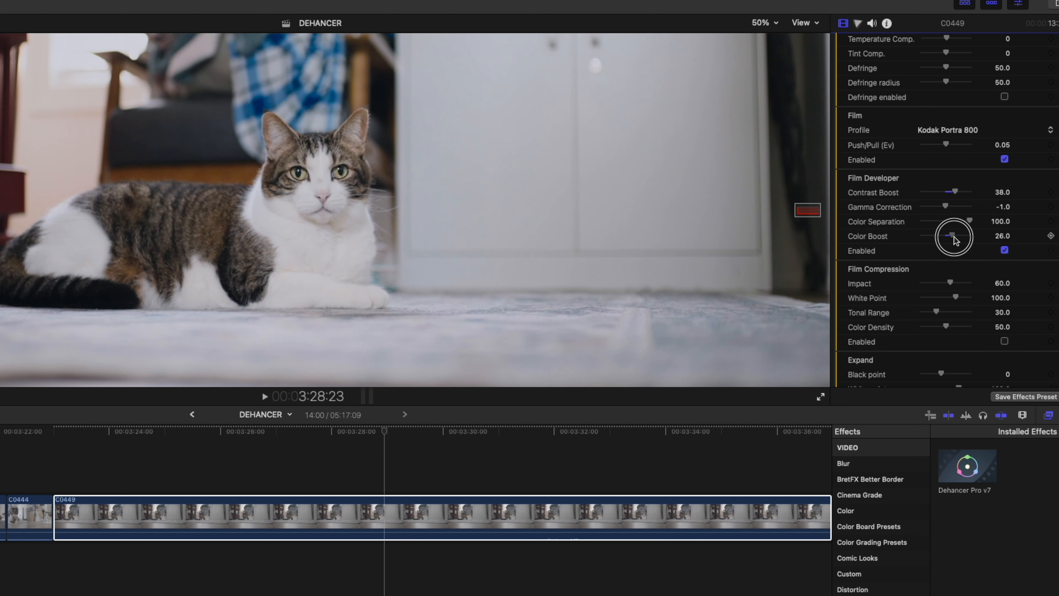
Step: Set Color Boost to 29 and enable Film Compression with Impact 61, Tonal Range 30 and Color Density 49
scroll(956, 241, down, 3)
drag(950, 235, 946, 279)
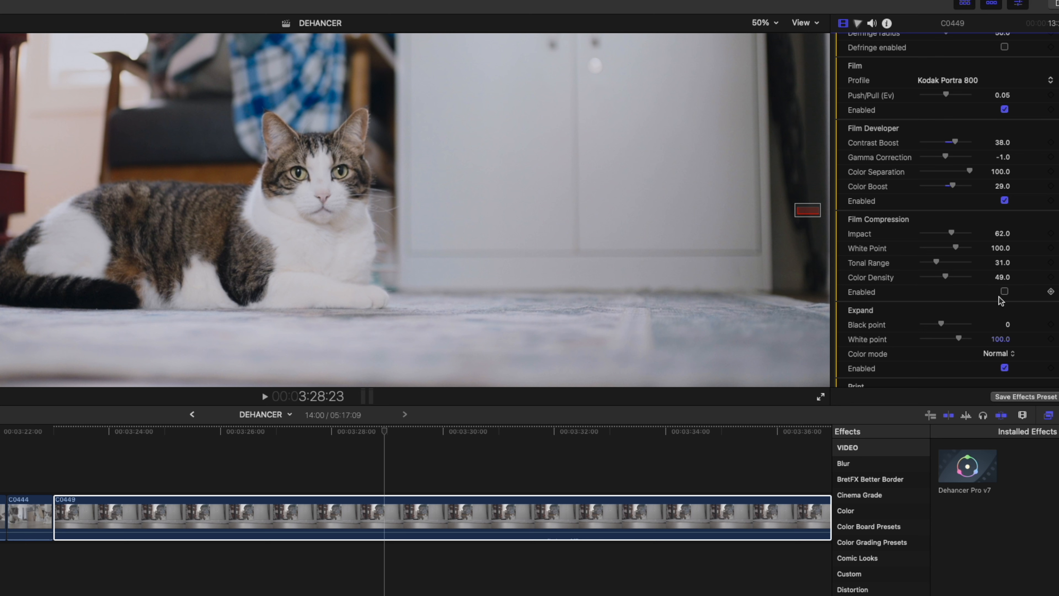
click(1003, 291)
click(1006, 293)
click(1006, 292)
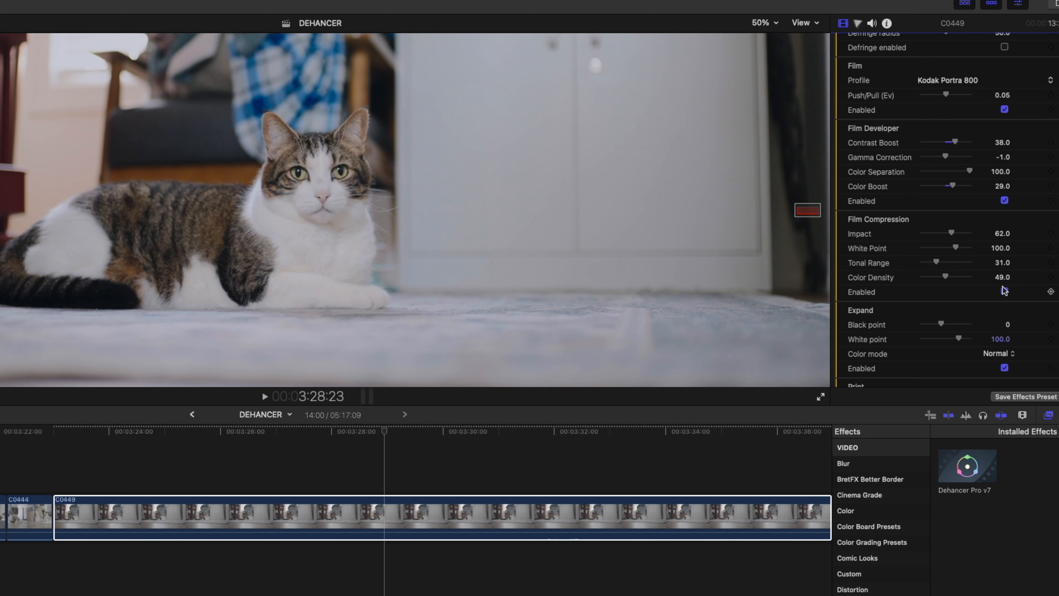
drag(951, 232, 937, 266)
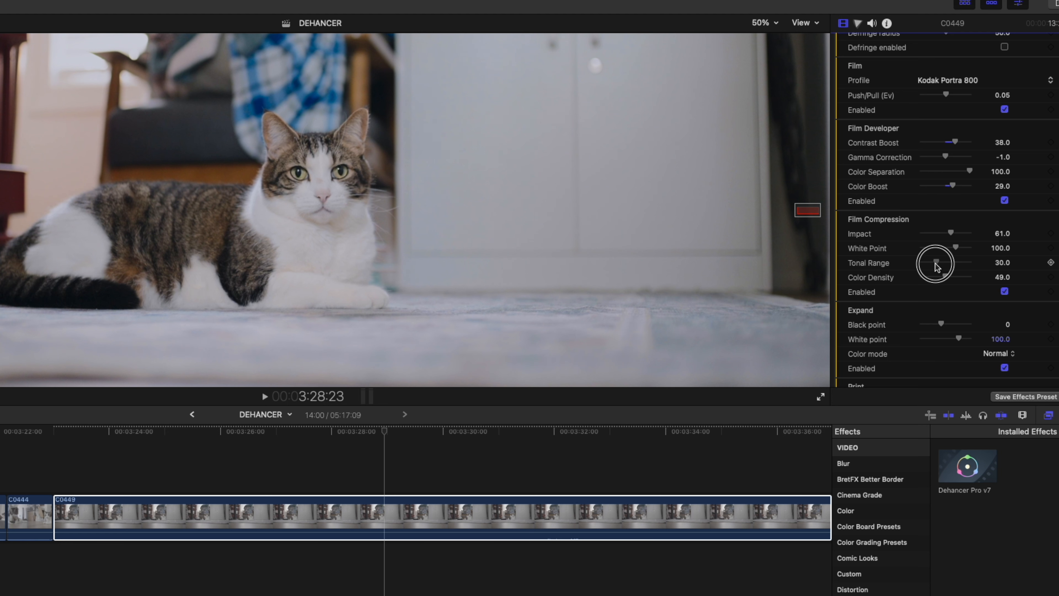
Step: Set the Expand black point to 7 and compare the image with Expand on and off, leaving it disabled
scroll(929, 276, down, 4)
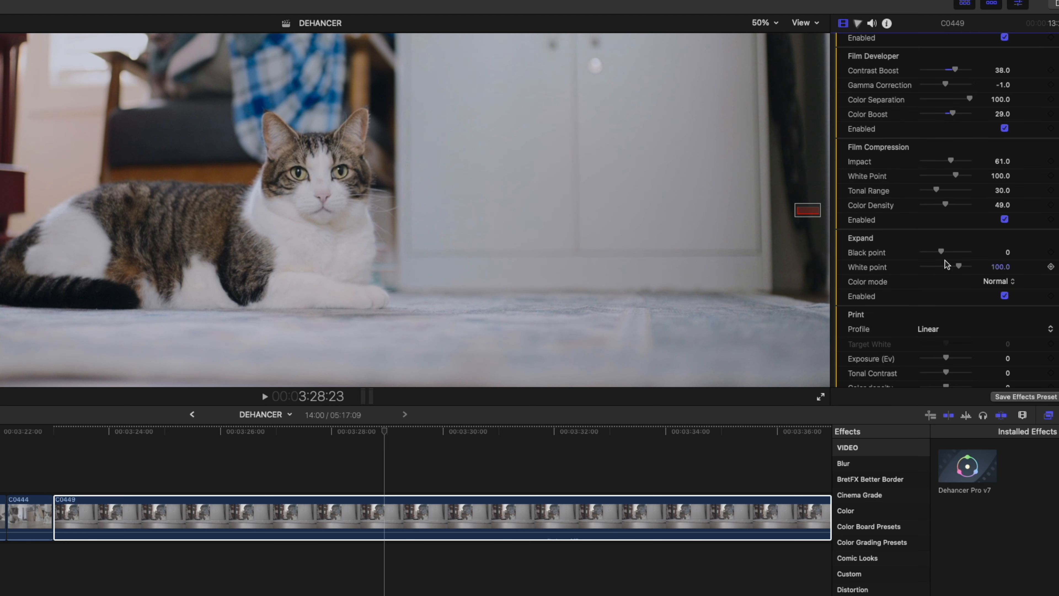
click(1004, 296)
mouse_move(963, 255)
mouse_down()
mouse_move(924, 259)
mouse_move(948, 264)
mouse_up()
click(1005, 297)
Step: Try the Print adjustments and toggle the Analogue Range Limiter off and on to compare
scroll(979, 286, down, 6)
mouse_move(947, 269)
mouse_down()
mouse_move(957, 272)
mouse_move(907, 263)
mouse_move(959, 277)
mouse_move(949, 279)
mouse_up()
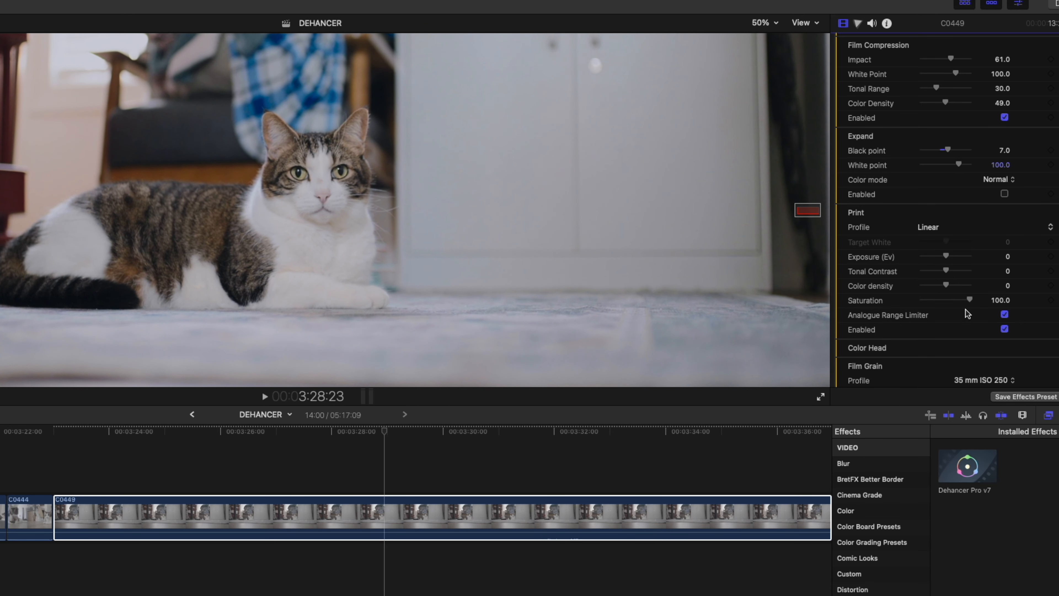
click(1003, 315)
click(1005, 317)
Step: Expand the Color Head settings to review them and collapse them again
scroll(1007, 319, down, 3)
click(1040, 294)
scroll(1030, 297, down, 3)
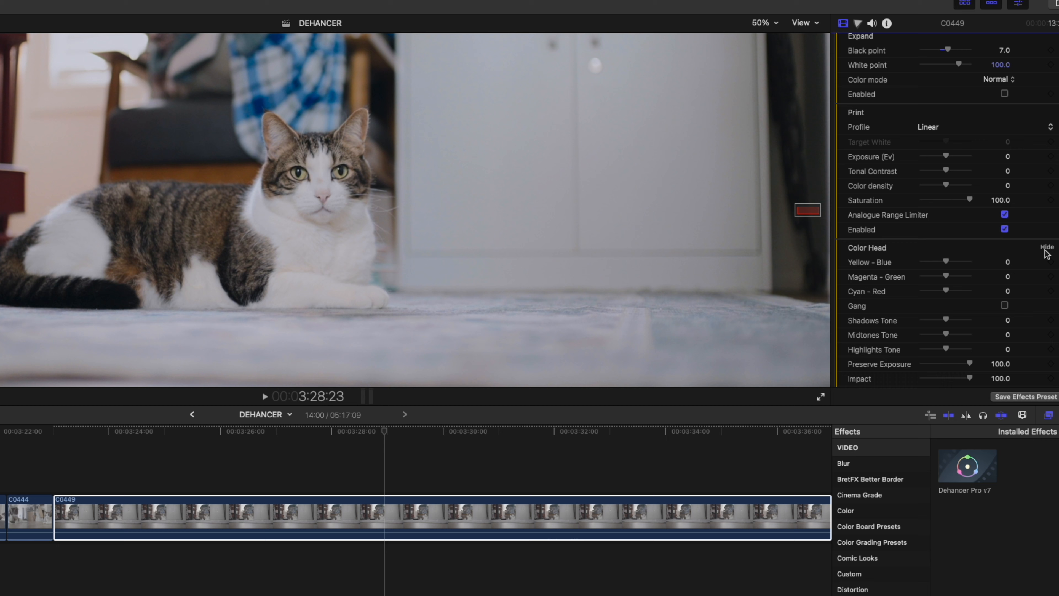
click(1046, 248)
Step: Fit the whole frame in the viewer and enable Film Grain with the 65 mm ISO 50 profile
click(764, 23)
click(777, 41)
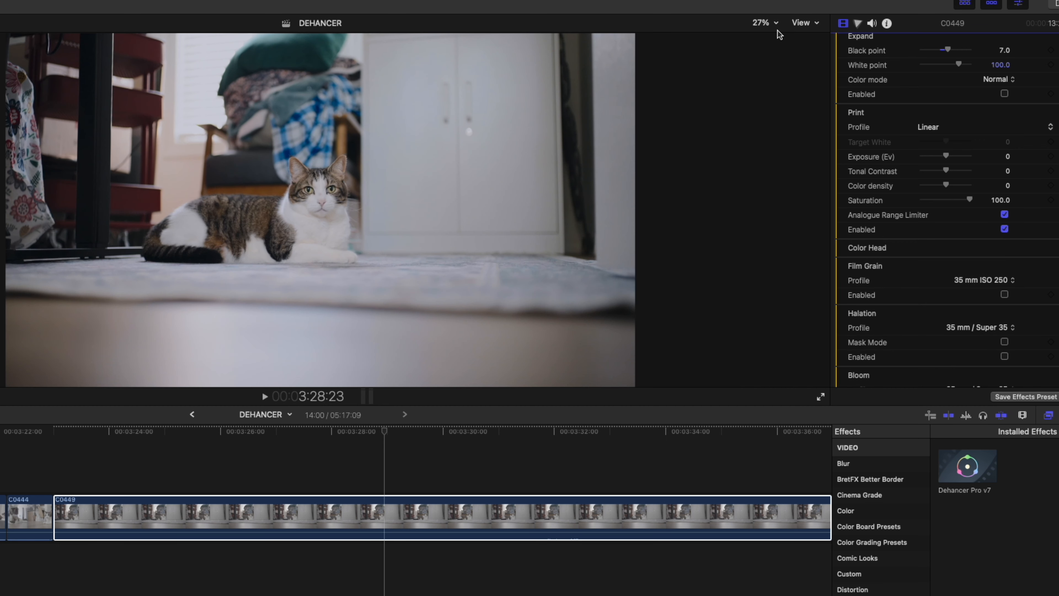
click(1007, 288)
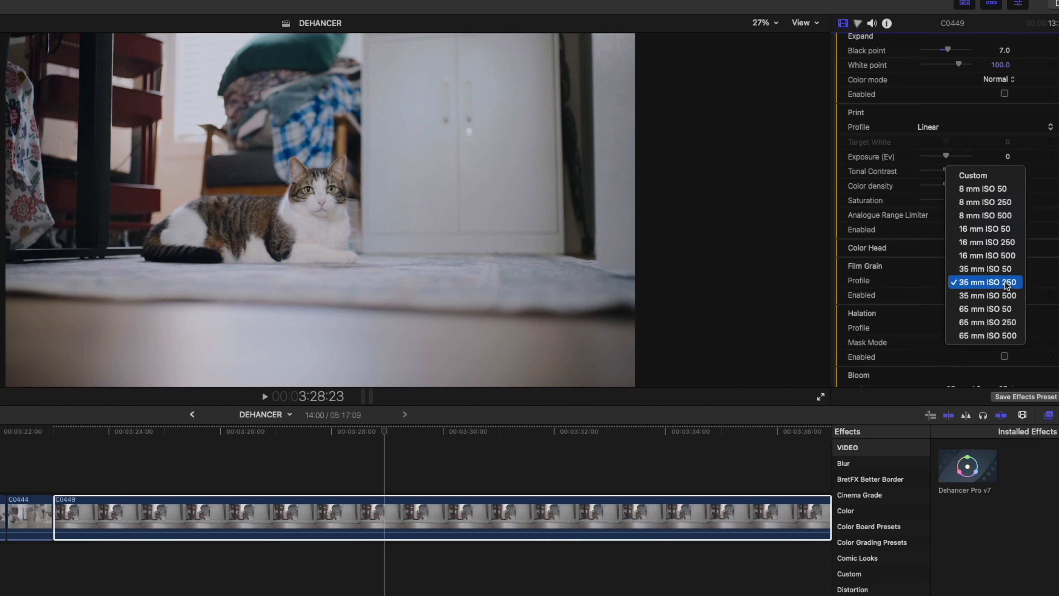
click(1007, 301)
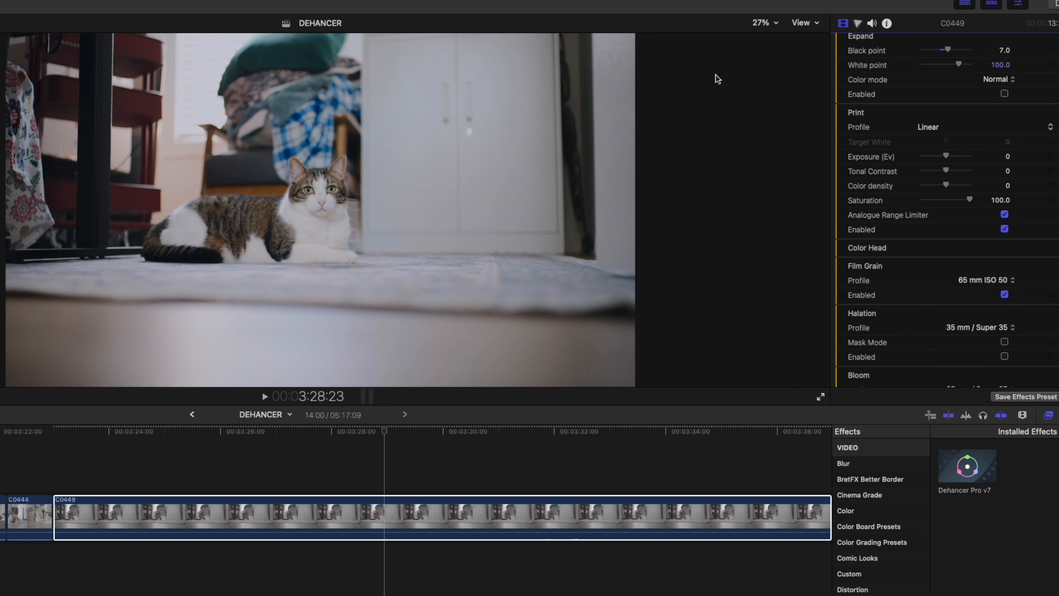
Step: Inspect the film grain around the cat's face at 100% magnification, then leave Film Grain disabled
click(764, 23)
click(776, 98)
click(763, 22)
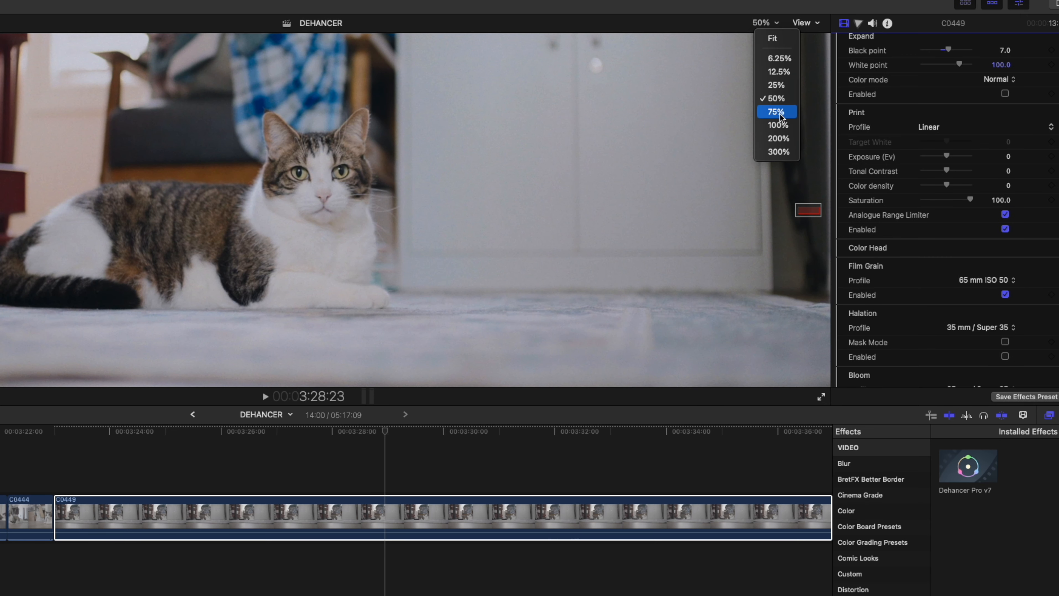
click(778, 125)
drag(797, 208, 809, 211)
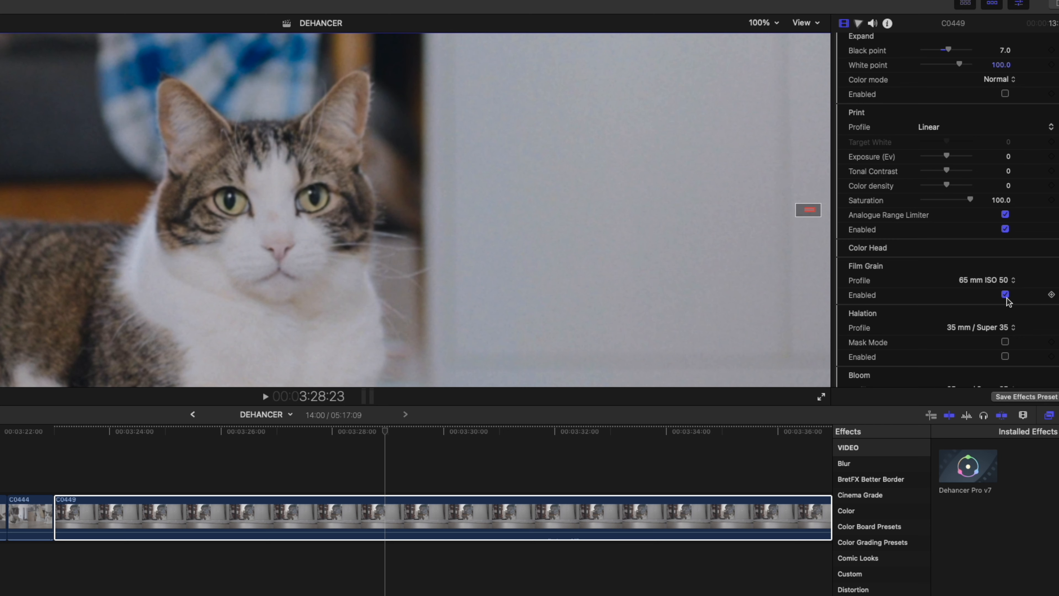
Step: Enable Halation, try its film profiles and settle on 65 mm / 70 mm, then view the whole frame
scroll(992, 295, down, 2)
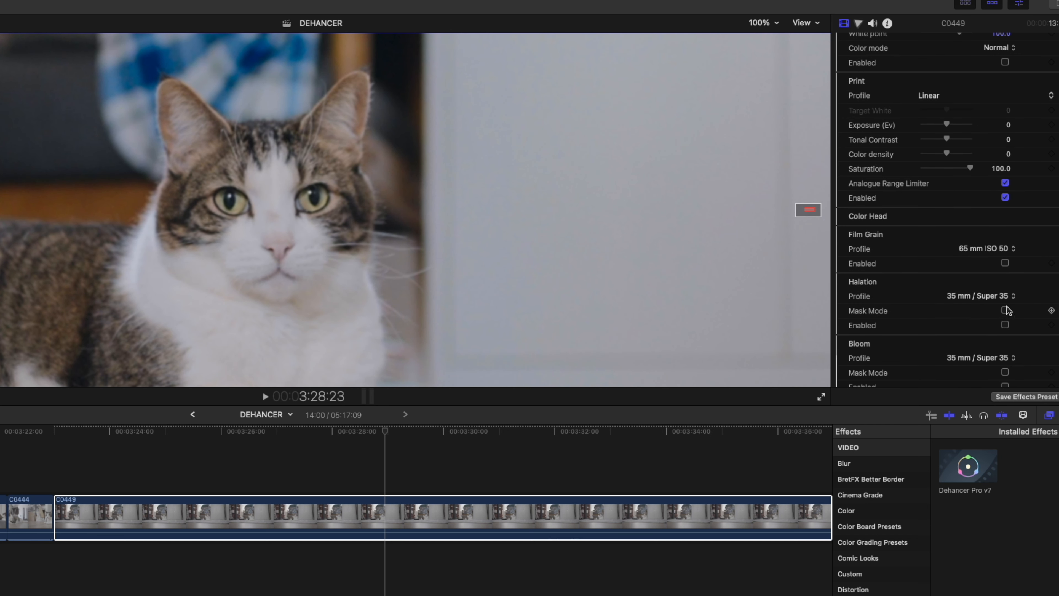
click(1000, 296)
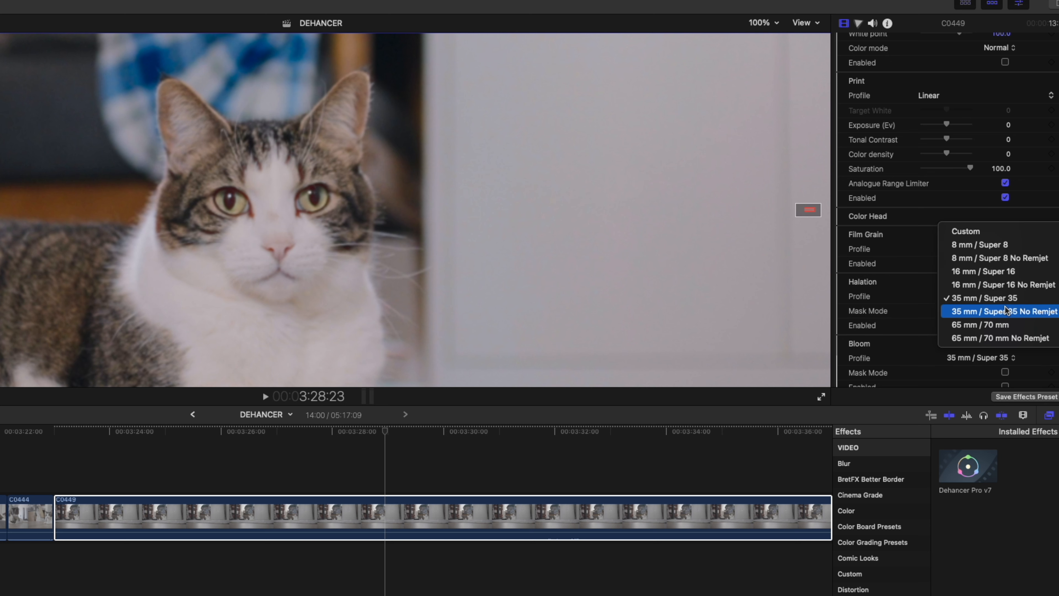
click(1001, 309)
click(1000, 297)
click(1000, 311)
click(992, 296)
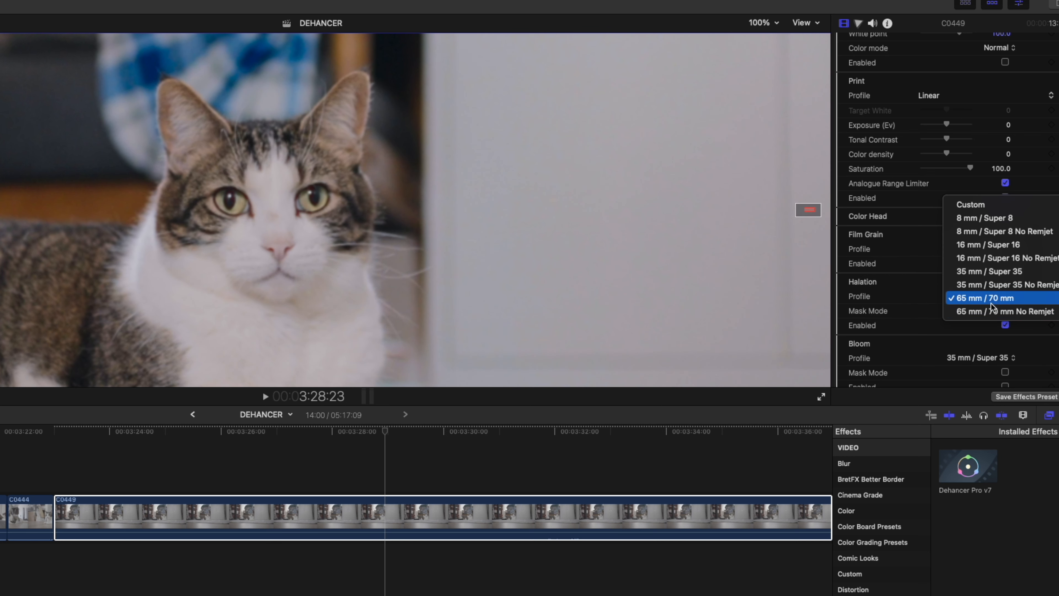
click(990, 308)
click(989, 297)
click(988, 288)
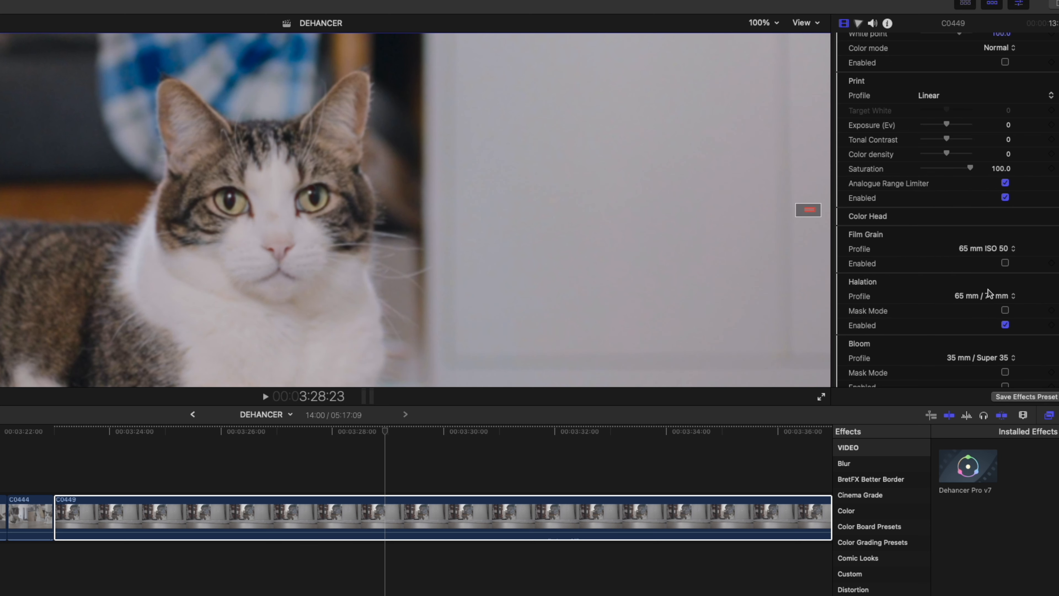
click(774, 24)
click(768, 38)
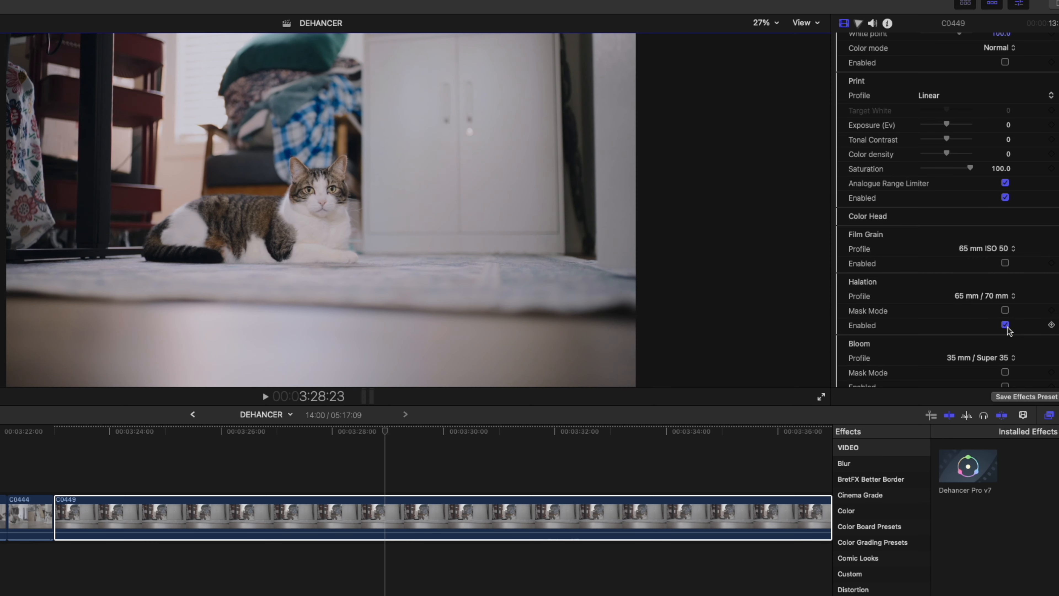
Step: Set the Bloom profile to 65 mm / 70 mm and enable Bloom to compare its effect
scroll(1008, 328, down, 4)
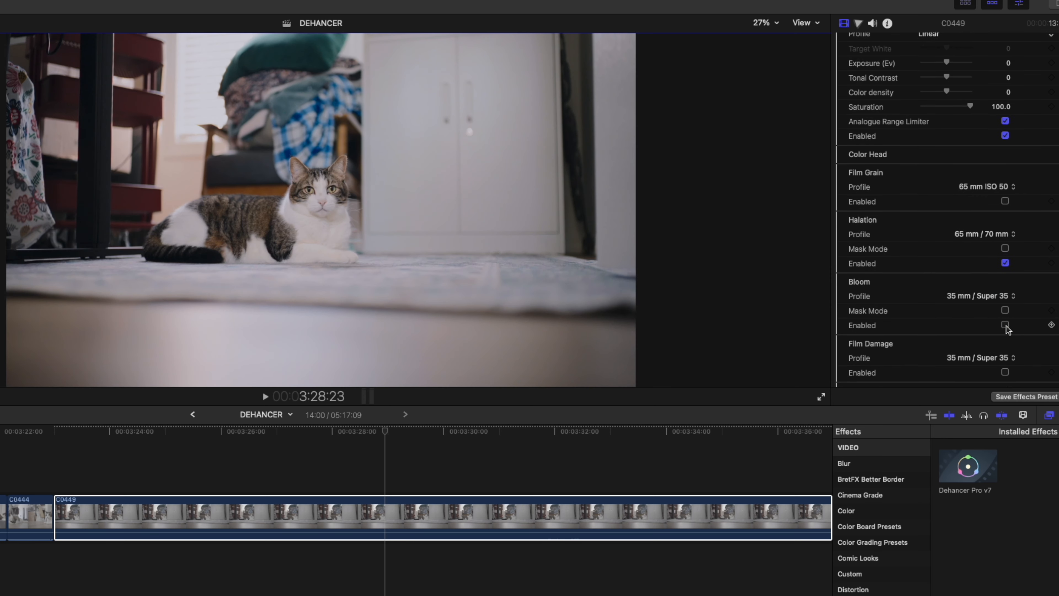
click(1000, 275)
click(1000, 289)
click(1005, 303)
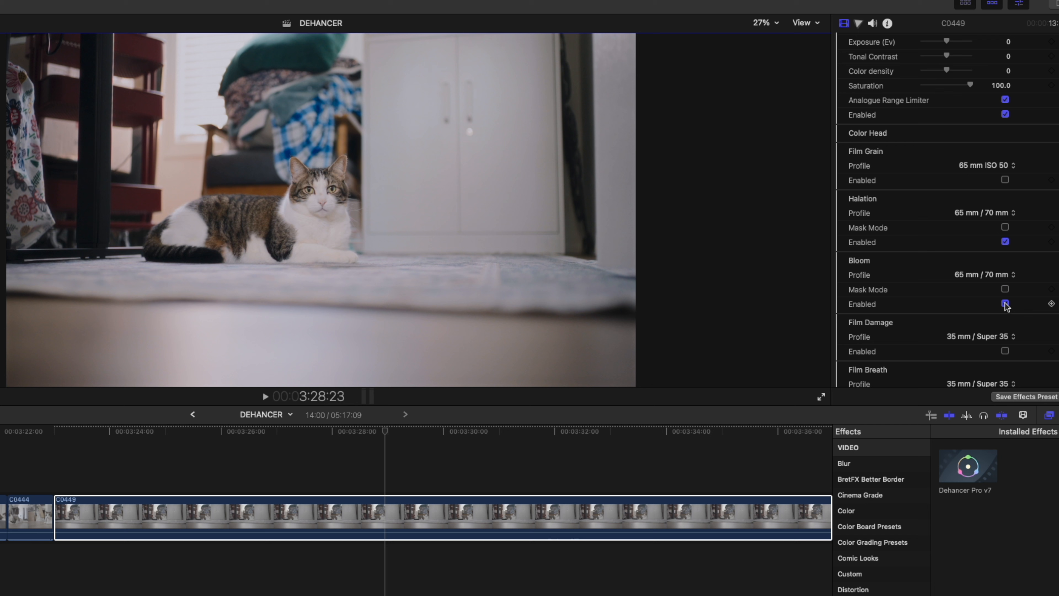
click(1006, 304)
Step: Switch the Bloom profile to Custom to expose its individual settings and magnify the viewer to 50%
click(1001, 275)
click(959, 213)
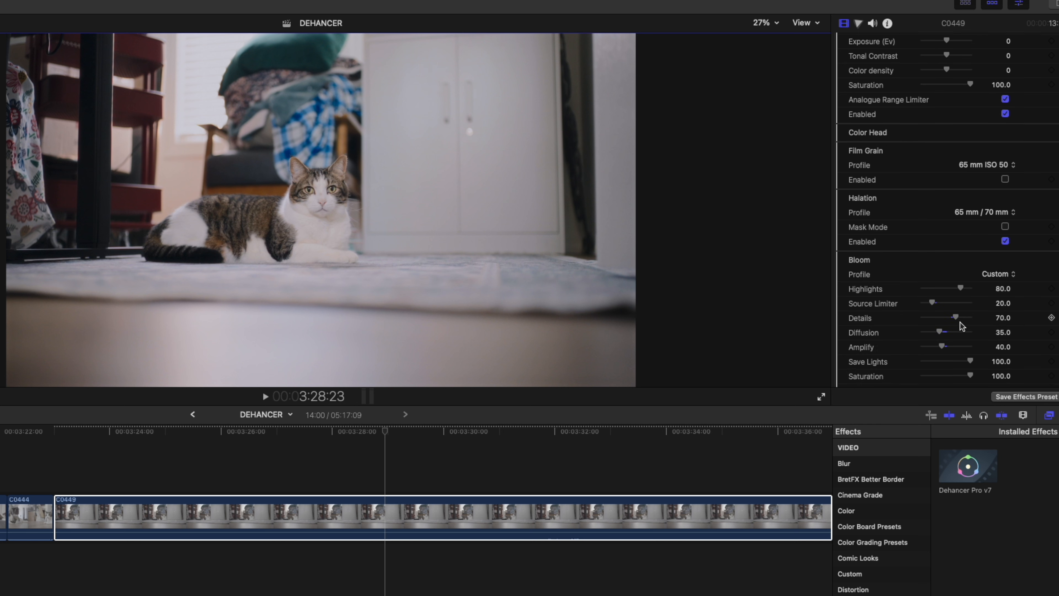
scroll(960, 325, down, 1)
scroll(959, 330, down, 1)
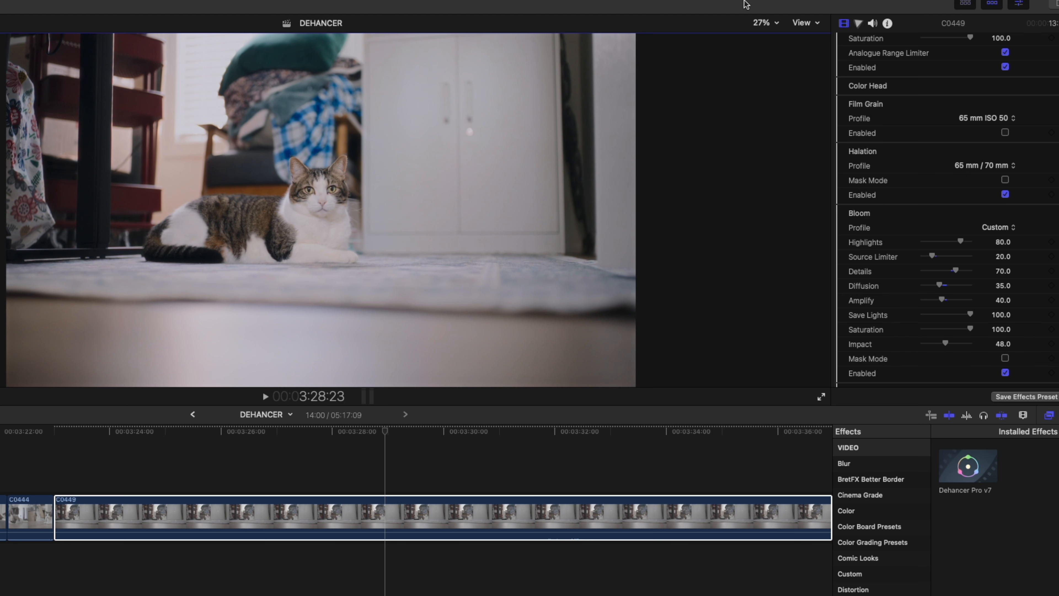
click(766, 22)
click(777, 98)
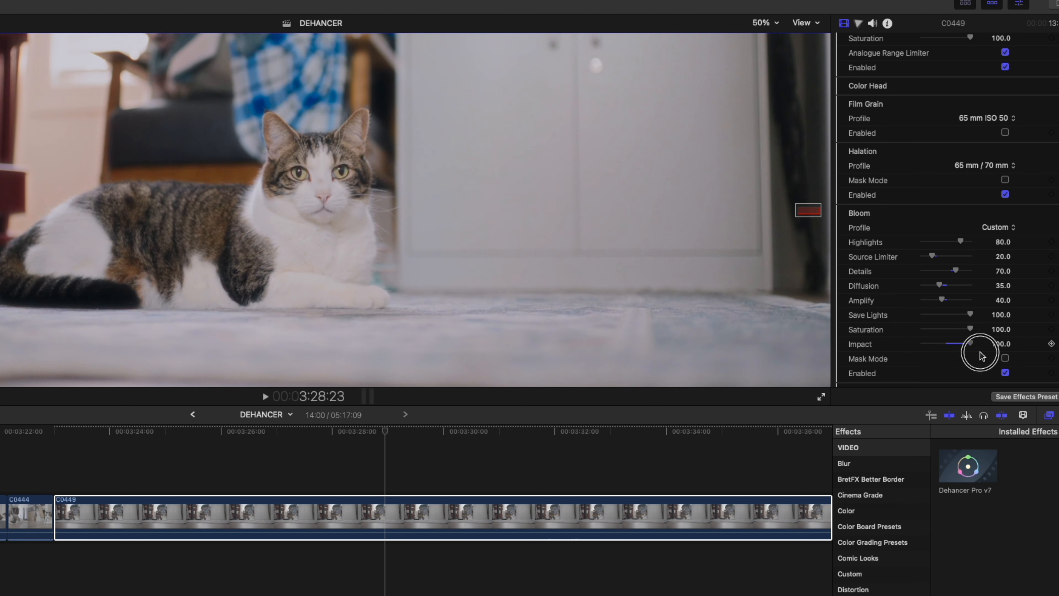